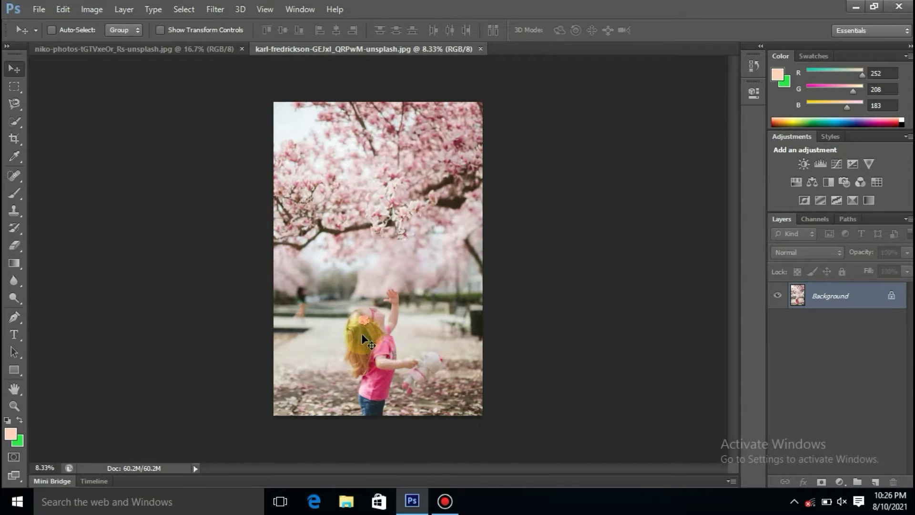
Step: Try to move the girl photo's Background layer with the Move tool
left_click_drag(361, 333, 358, 340)
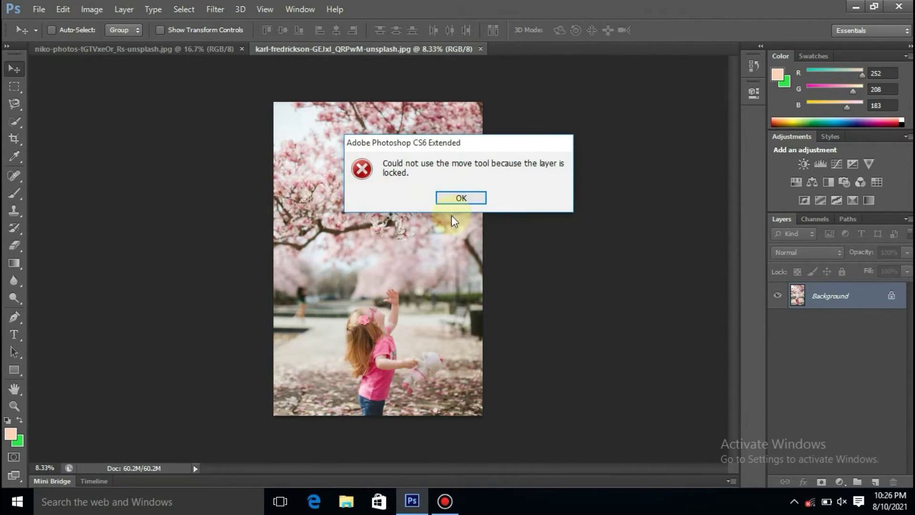
left_click(461, 198)
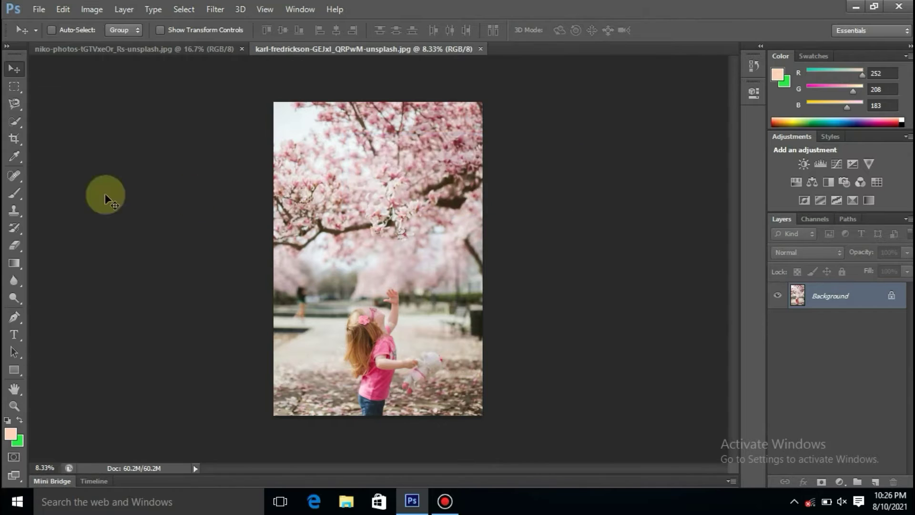
Step: Activate the Quick Selection tool for selecting the girl
left_click(13, 123)
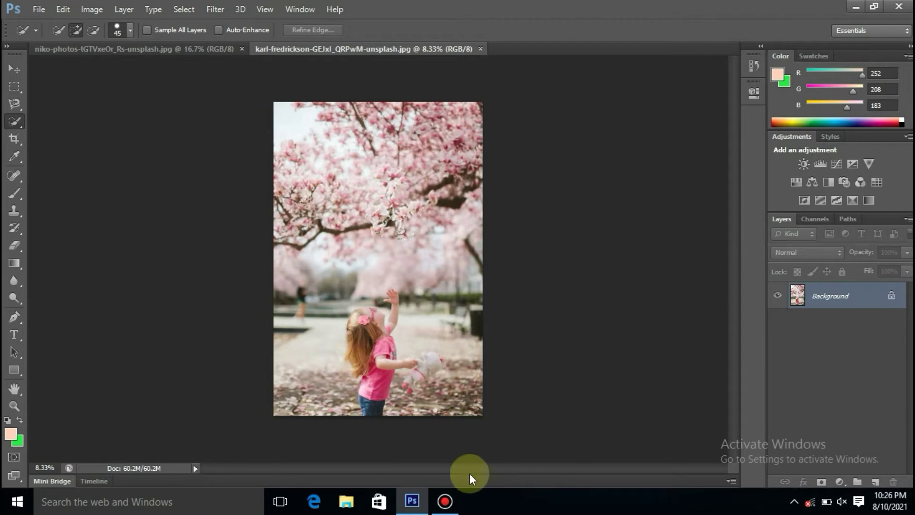
left_click(445, 503)
left_click(445, 503)
left_click(445, 503)
left_click(445, 503)
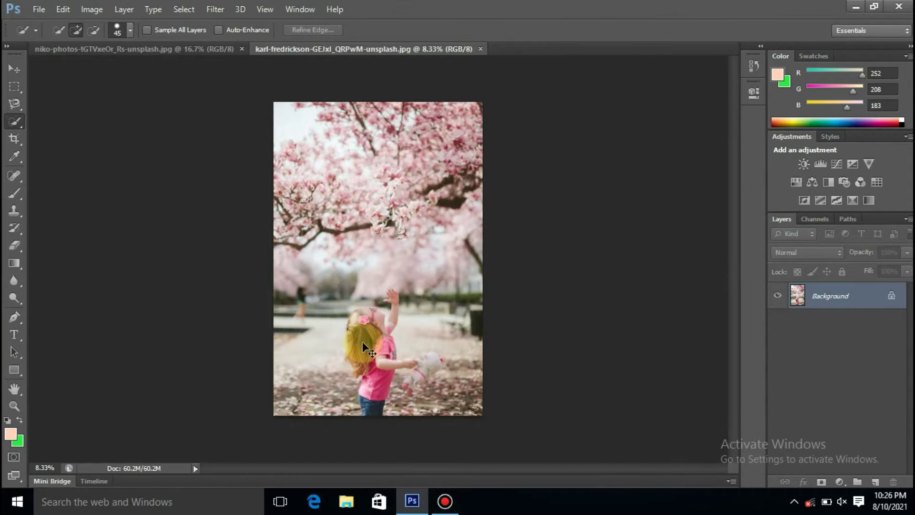
Step: Select the girl's shirt, jeans, outstretched arm, head and raised forearm with the Quick Selection tool
scroll(362, 341, "up", 2)
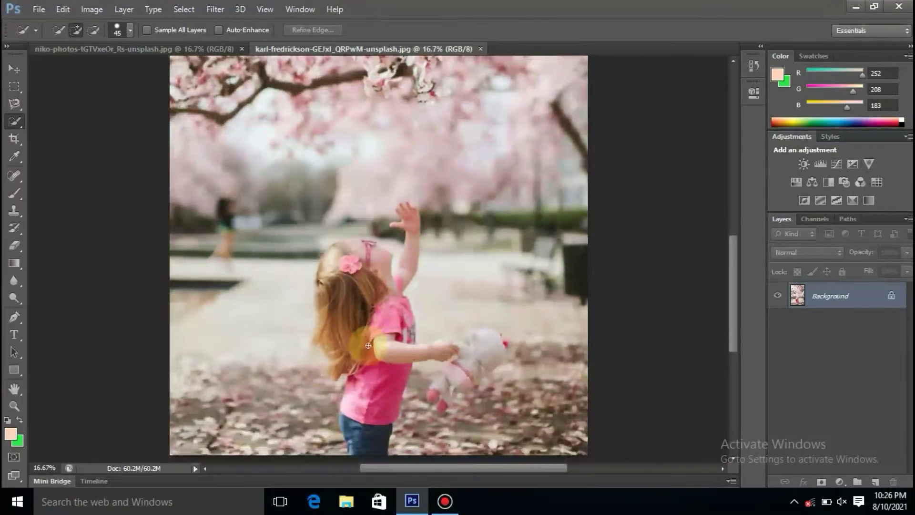
scroll(369, 345, "down", 3)
mouse_move(395, 327)
left_mouse_down()
mouse_move(391, 302)
mouse_move(378, 382)
left_mouse_up()
mouse_move(371, 259)
left_mouse_down()
mouse_move(348, 251)
mouse_move(343, 261)
mouse_move(374, 256)
mouse_move(412, 292)
mouse_move(442, 295)
left_mouse_up()
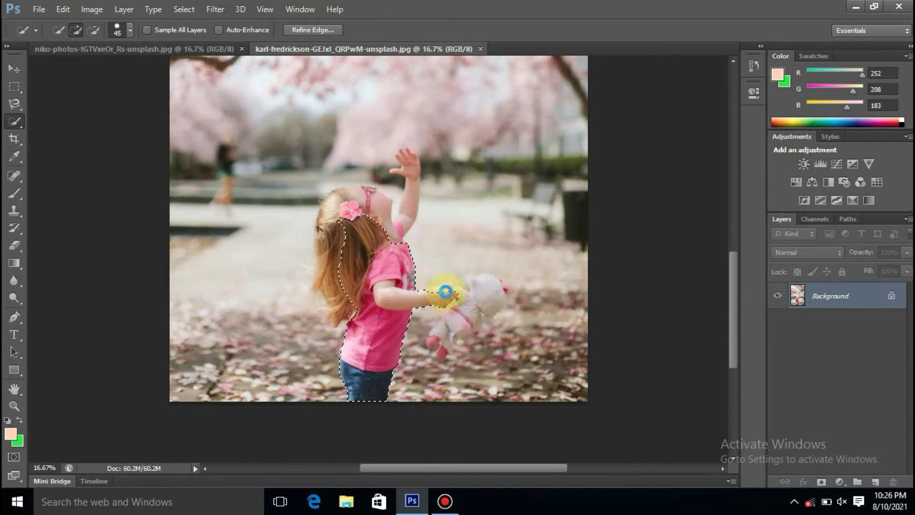
left_click_drag(447, 297, 448, 296)
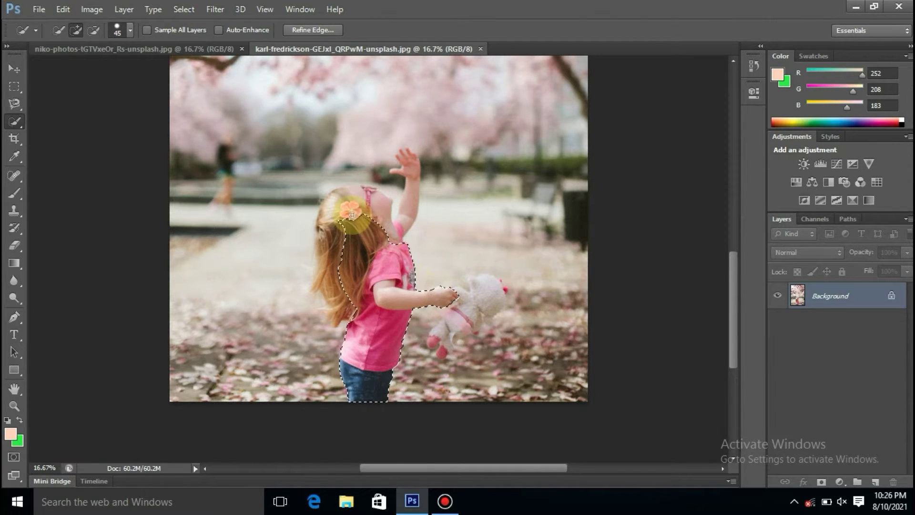
mouse_move(350, 213)
left_mouse_down()
mouse_move(331, 227)
mouse_move(328, 205)
mouse_move(340, 199)
mouse_move(377, 200)
mouse_move(407, 212)
mouse_move(404, 224)
mouse_move(409, 201)
left_mouse_up()
Step: Extend the selection over the girl's raised hand and the back of her long hair
scroll(409, 201, "up", 2)
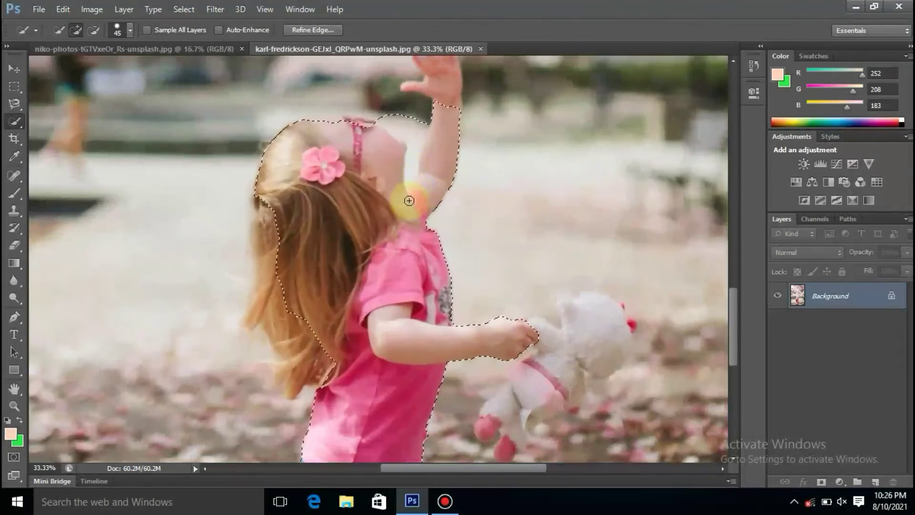
scroll(334, 143, "up", 1)
left_click_drag(429, 122, 429, 71)
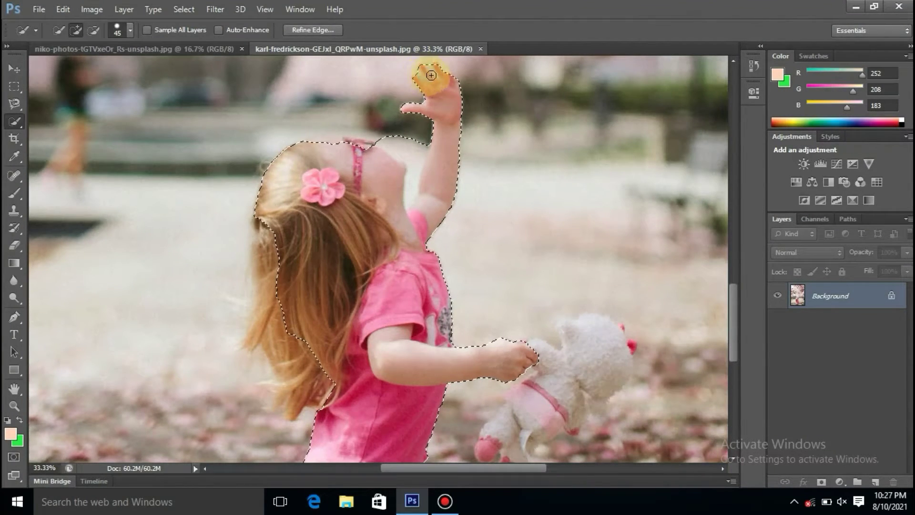
left_click(274, 241)
left_click_drag(265, 224, 265, 240)
left_click(280, 302)
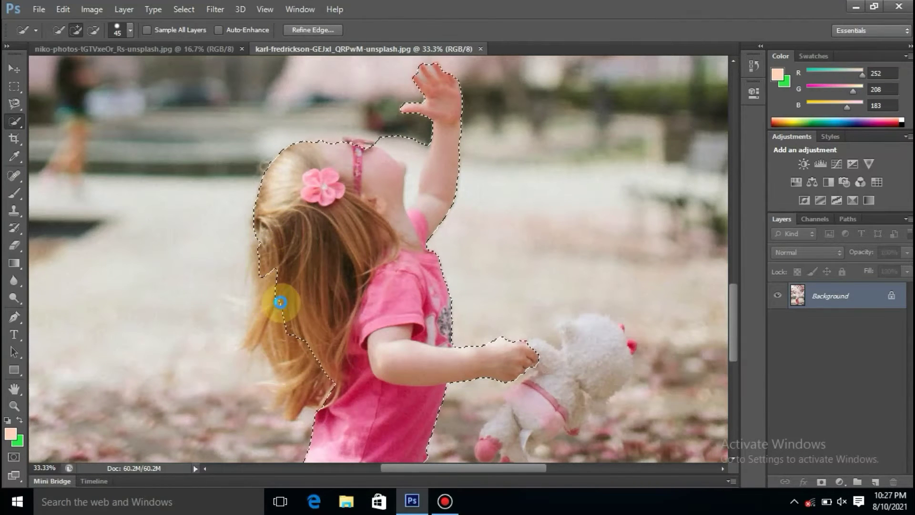
left_click(273, 279)
mouse_move(274, 317)
left_mouse_down()
mouse_move(268, 323)
mouse_move(296, 378)
mouse_move(288, 388)
mouse_move(301, 384)
left_mouse_up()
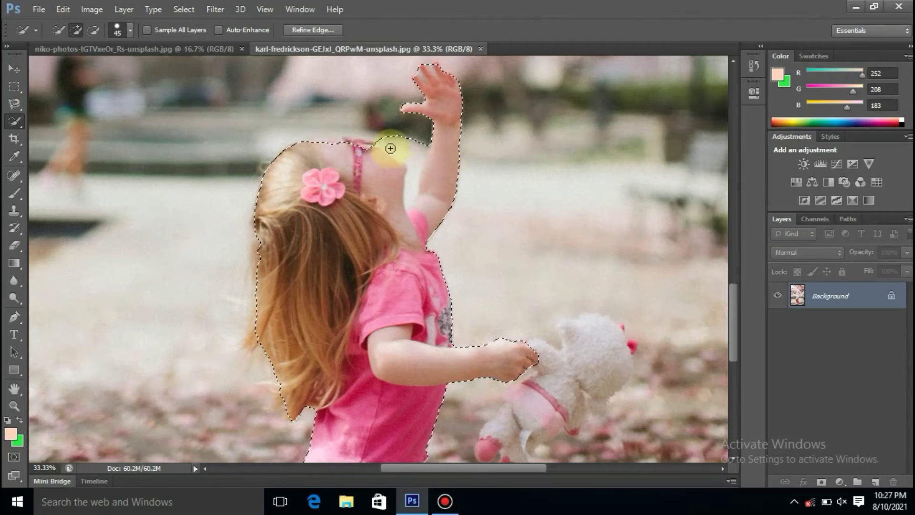
Step: Subtract the background between the girl's face and raised arm, and add the top edge of her headband to the selection
left_click(96, 28)
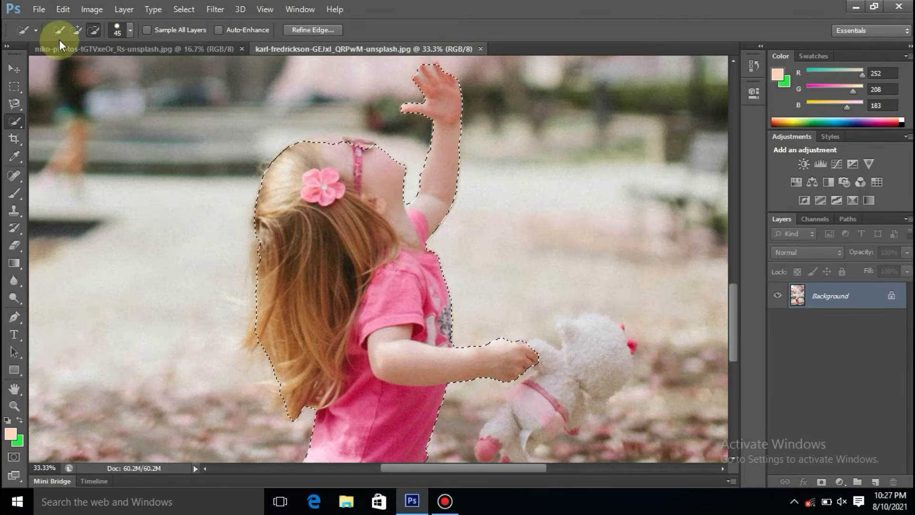
mouse_move(336, 144)
left_mouse_down()
mouse_move(364, 150)
mouse_move(323, 146)
left_mouse_up()
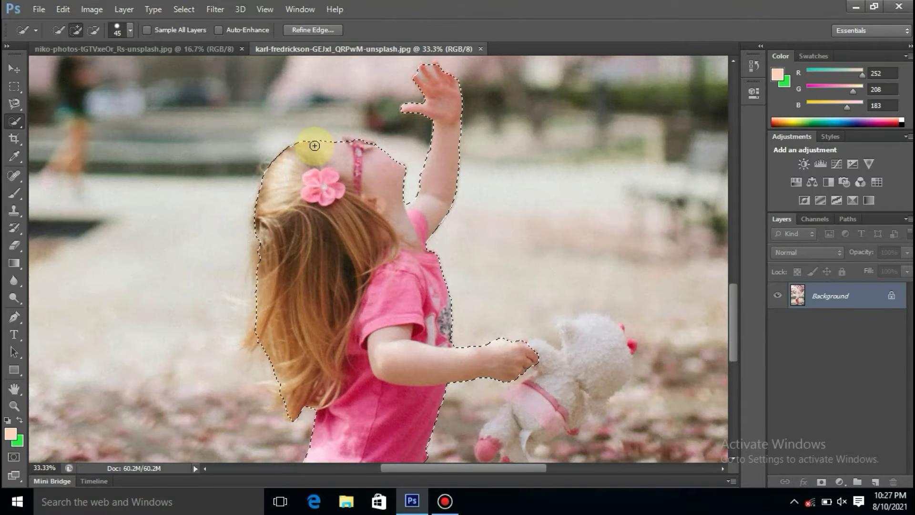
Step: Add the loose hair strands along the girl's back to the selection
scroll(394, 259, "down", 5)
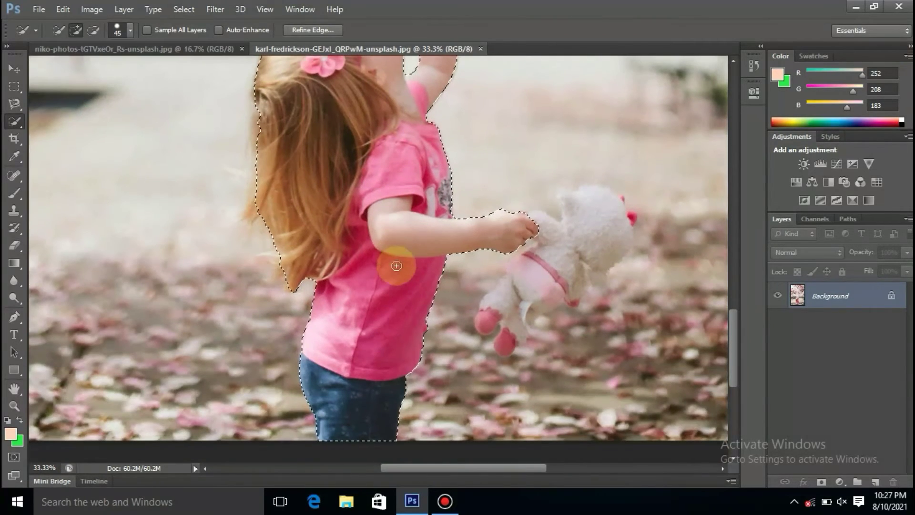
mouse_move(396, 266)
left_mouse_down()
mouse_move(371, 347)
mouse_move(310, 295)
left_mouse_up()
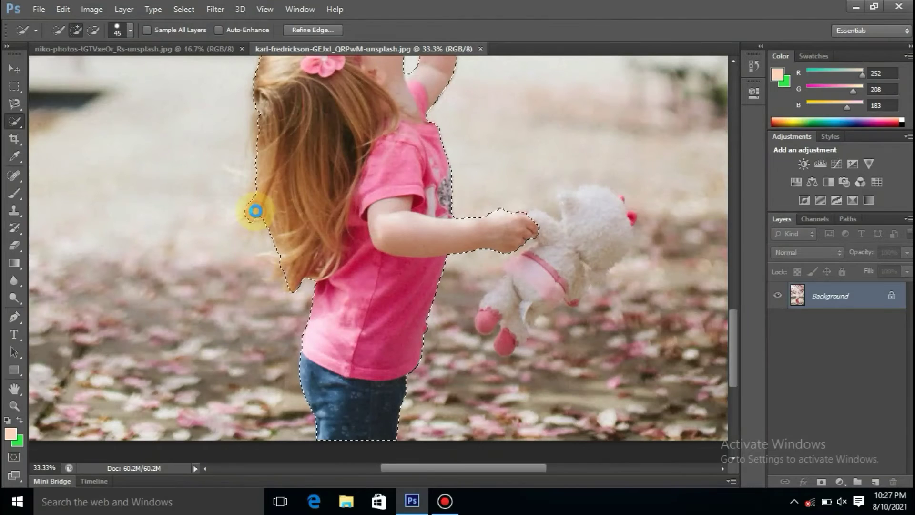
left_click_drag(256, 212, 293, 187)
scroll(286, 181, "up", 1)
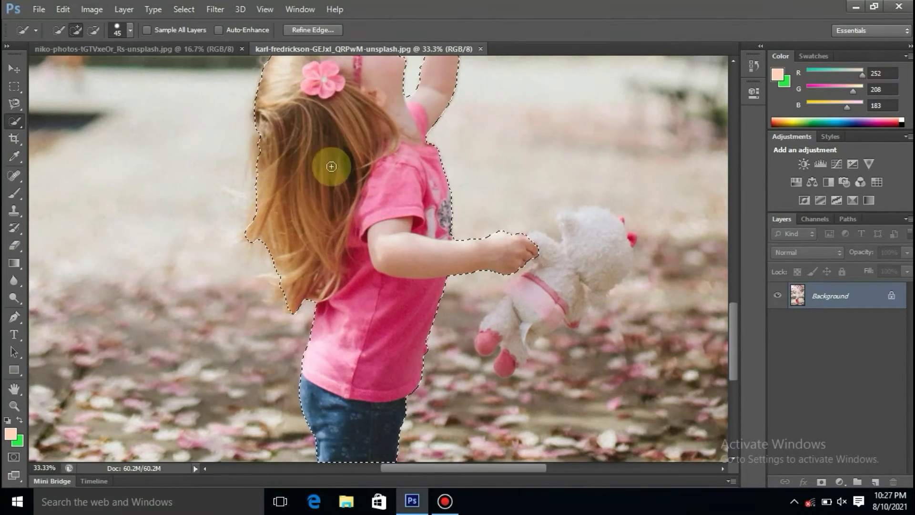
scroll(332, 166, "up", 4)
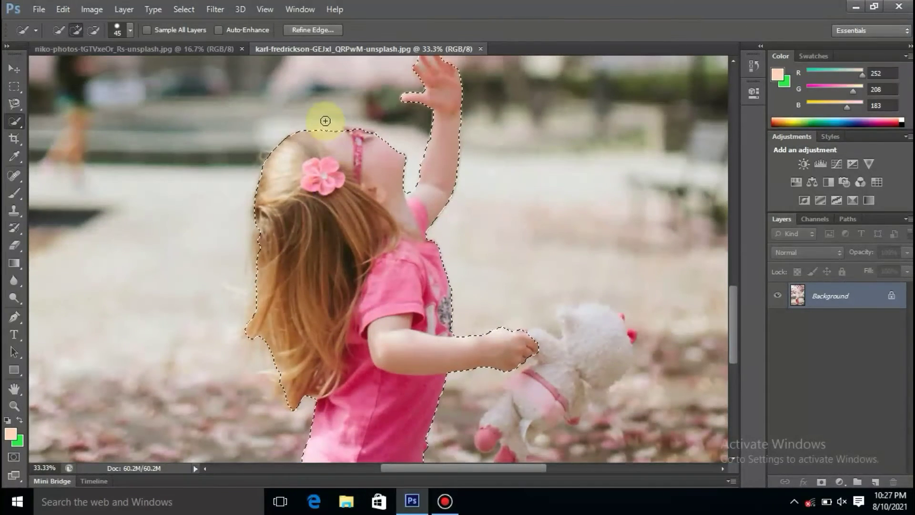
scroll(325, 121, "down", 2)
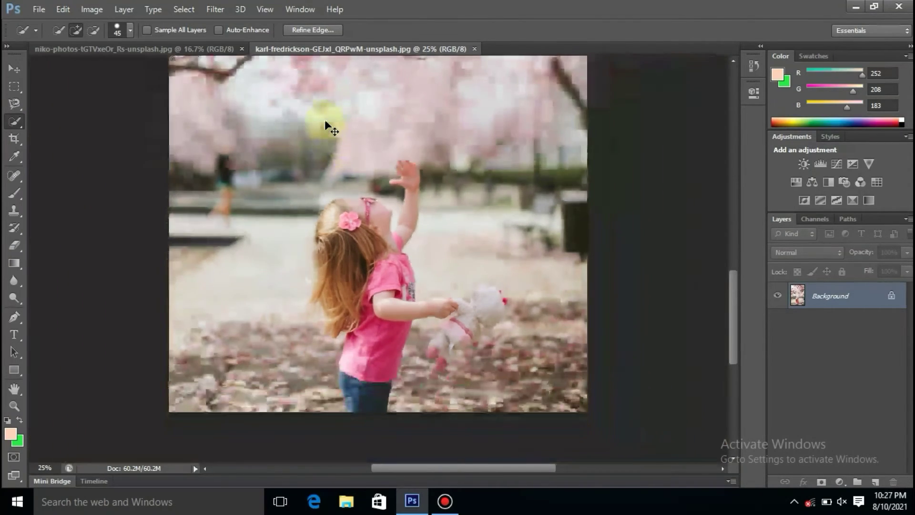
Step: Add a new empty layer above the Background layer
left_click(876, 482)
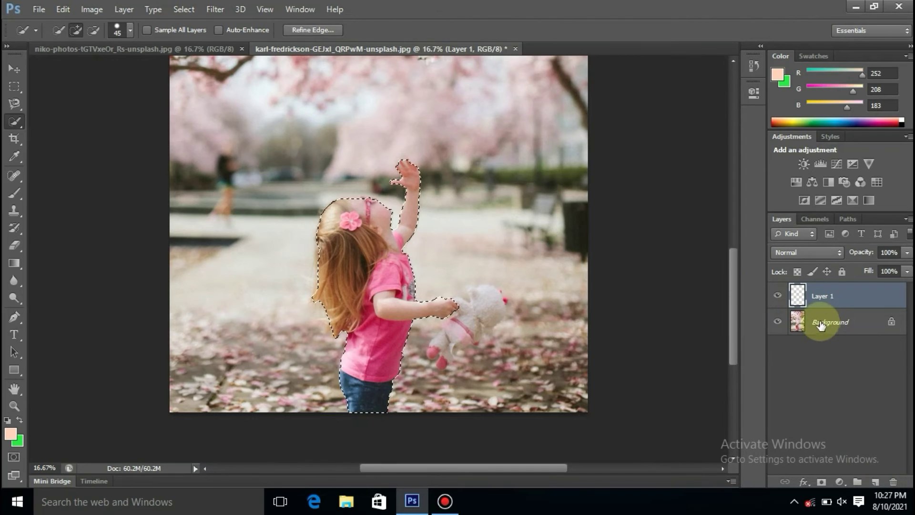
mouse_move(411, 305)
left_mouse_down()
mouse_move(377, 305)
mouse_move(397, 302)
left_mouse_up()
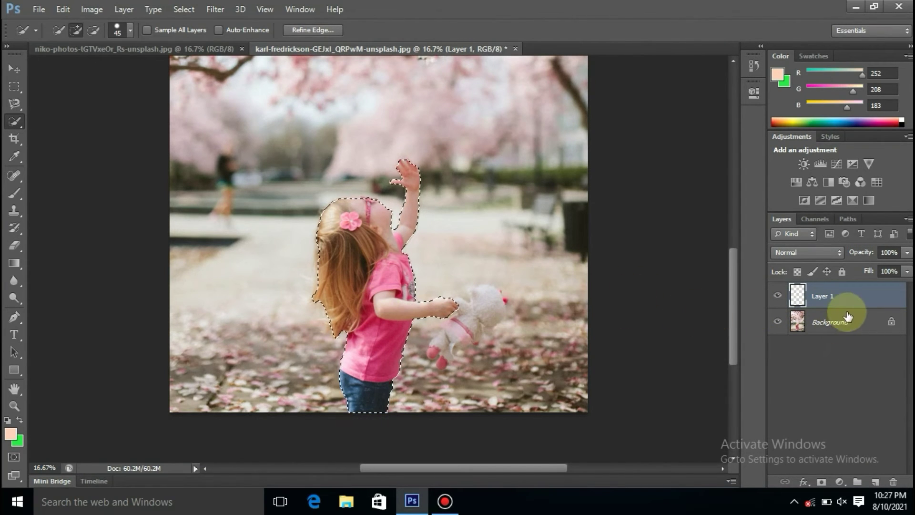
Step: Try to cut the selected girl to a new layer with Layer Via Cut while the empty layer is active
right_click(360, 324)
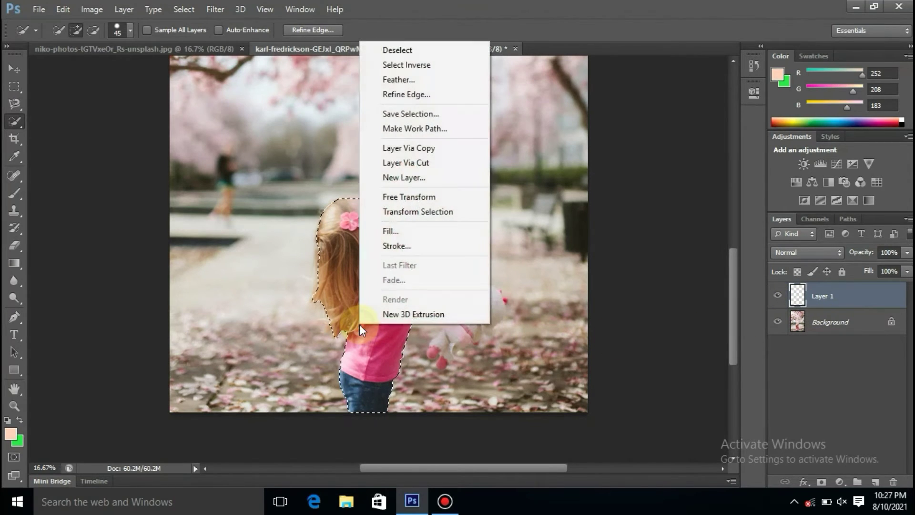
left_click(409, 164)
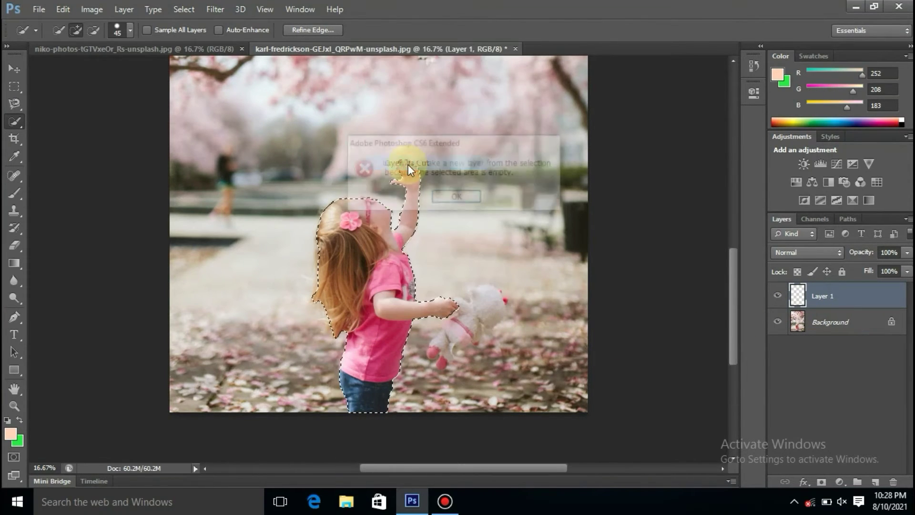
left_click(457, 199)
Step: Convert the Background into a regular layer with the default name Layer 0
double_click(833, 322)
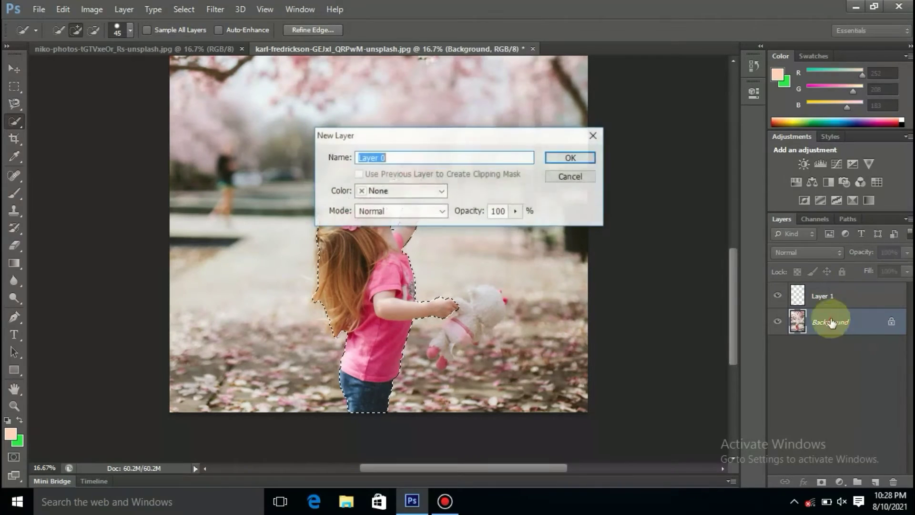
left_click(549, 163)
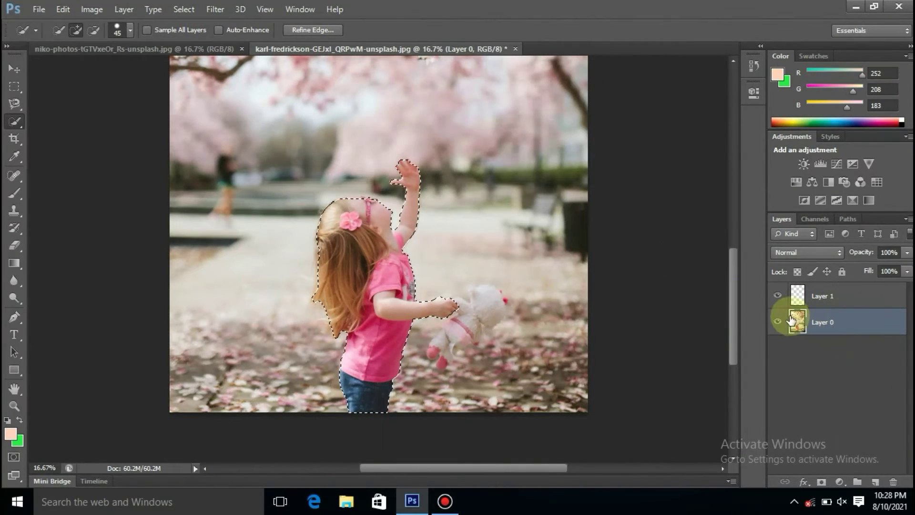
Step: Cut the selected girl from Layer 0 to her own layer with Layer Via Cut, and hide Layer 0
right_click(358, 289)
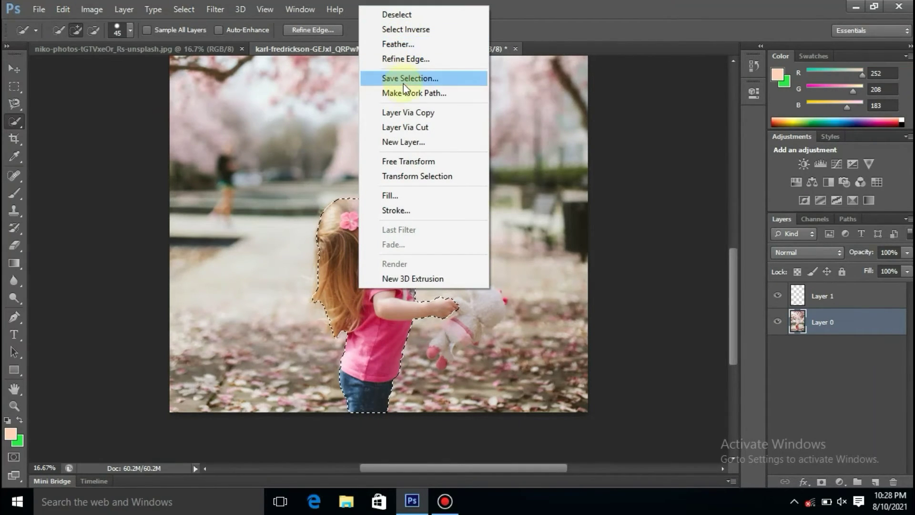
left_click(420, 126)
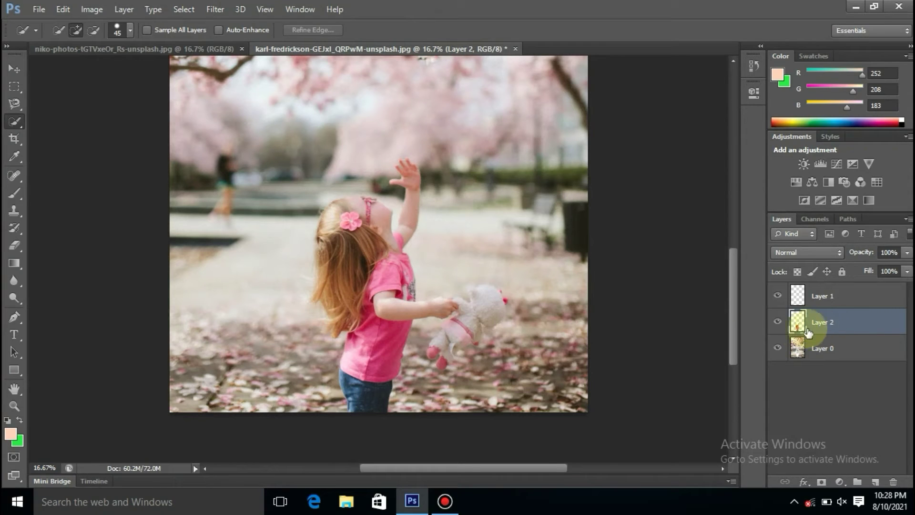
left_click(778, 348)
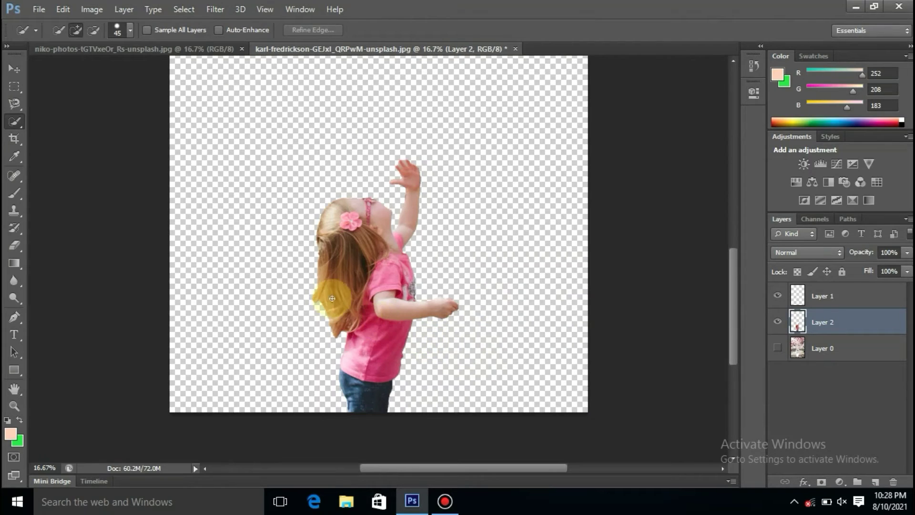
Step: Move the cut-out girl layer into the tree photo document with the Move tool
left_click(113, 49)
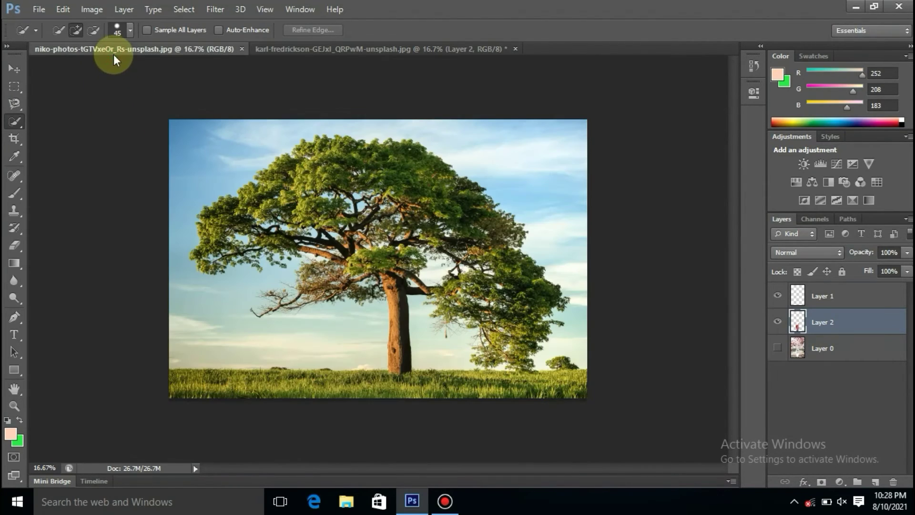
left_click(344, 49)
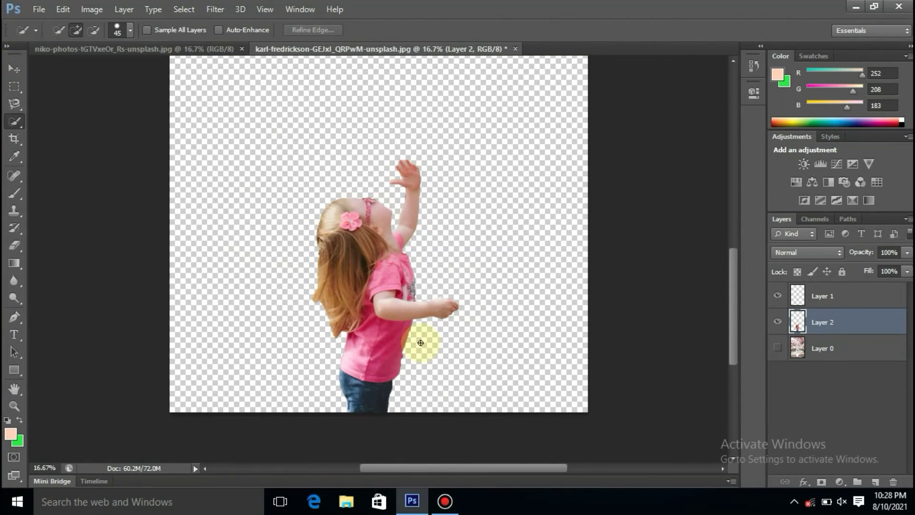
left_click(19, 70)
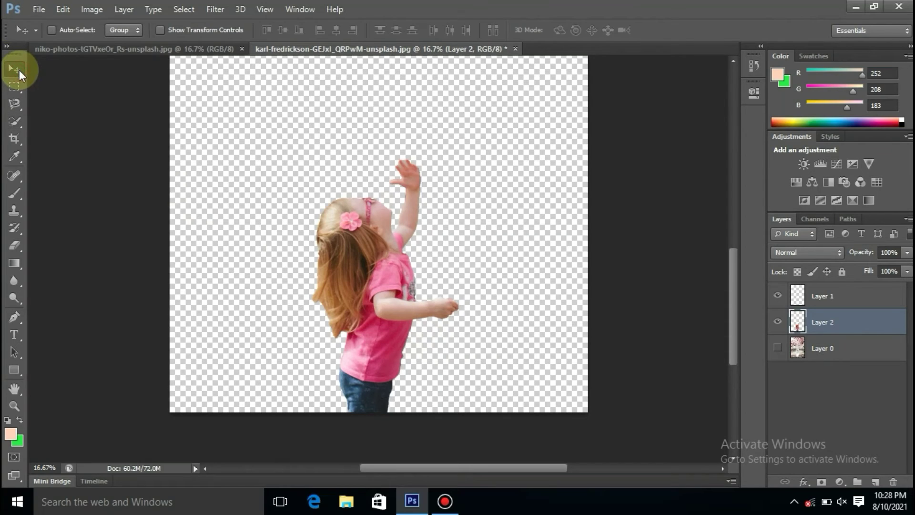
left_click_drag(317, 269, 249, 312)
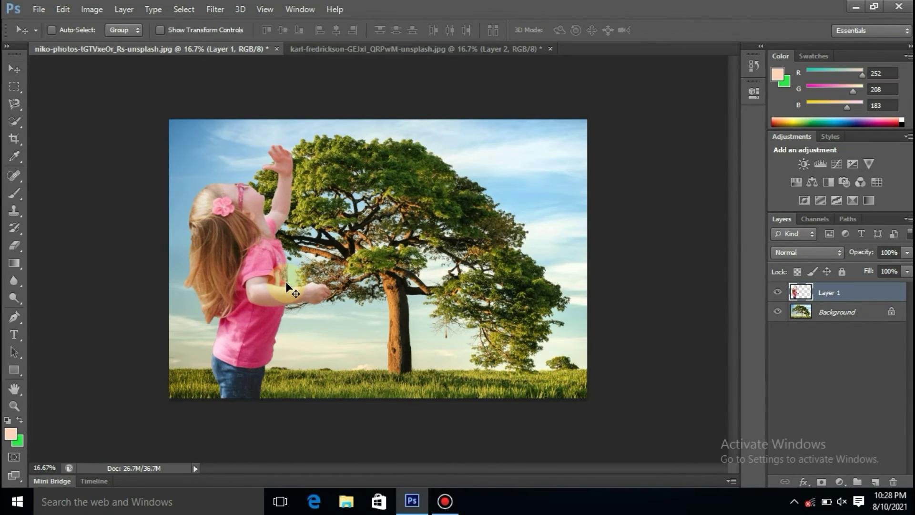
Step: Scale the girl layer to about 58.7% width and 54% height, and place her on the grass left of the tree trunk
key("ctrl+t")
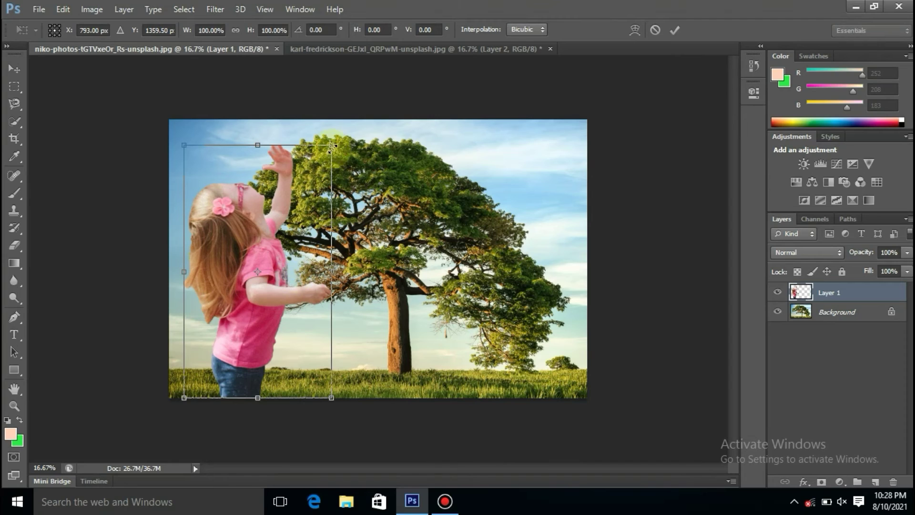
left_click_drag(332, 145, 270, 261)
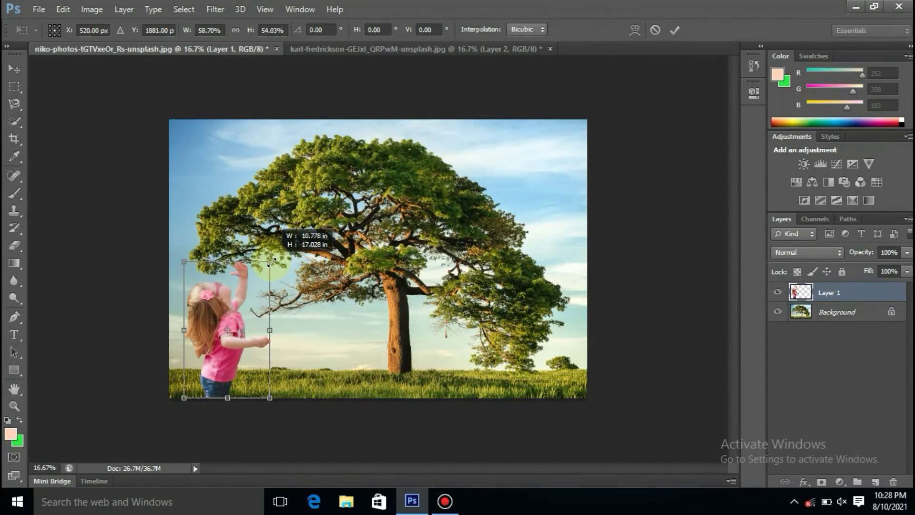
left_click_drag(204, 341, 239, 341)
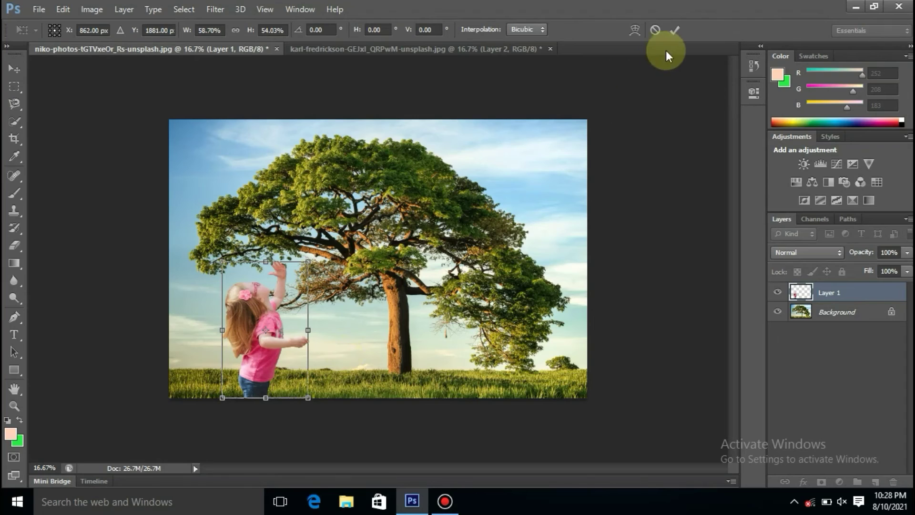
left_click(674, 31)
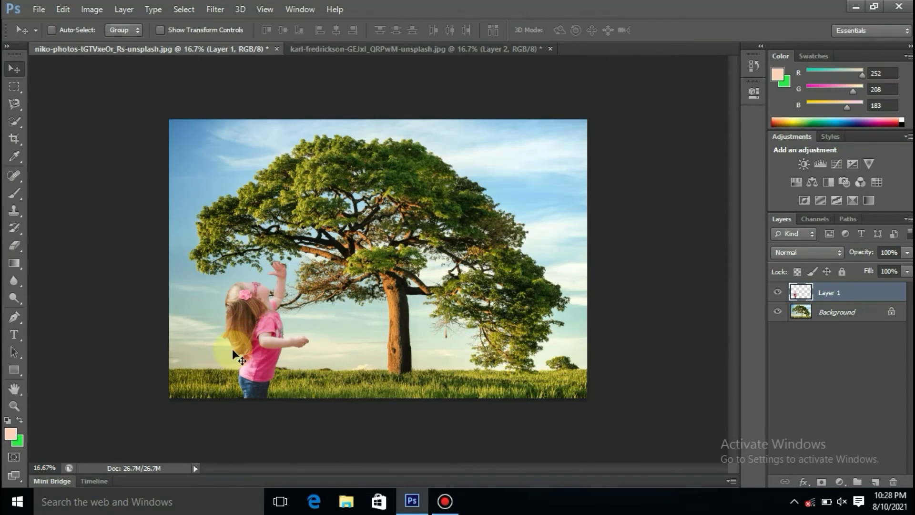
left_click_drag(262, 345, 242, 345)
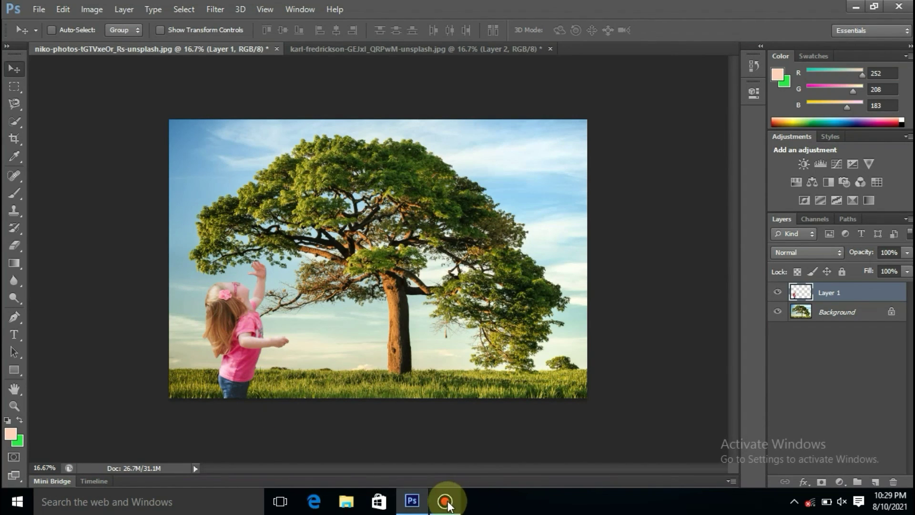
mouse_move(447, 504)
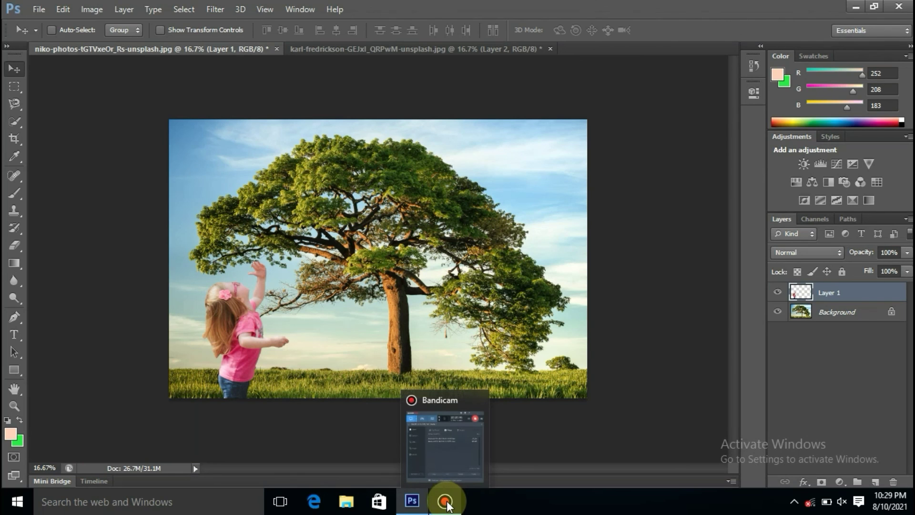
left_click(446, 503)
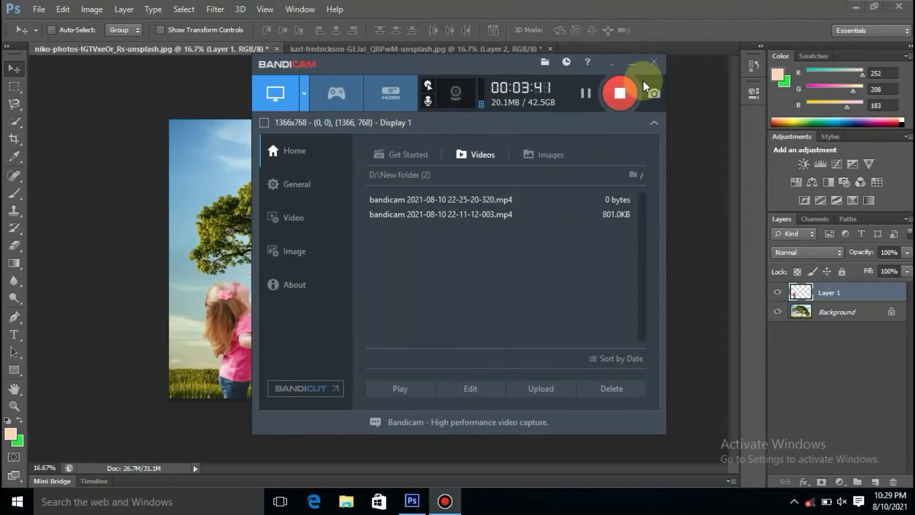